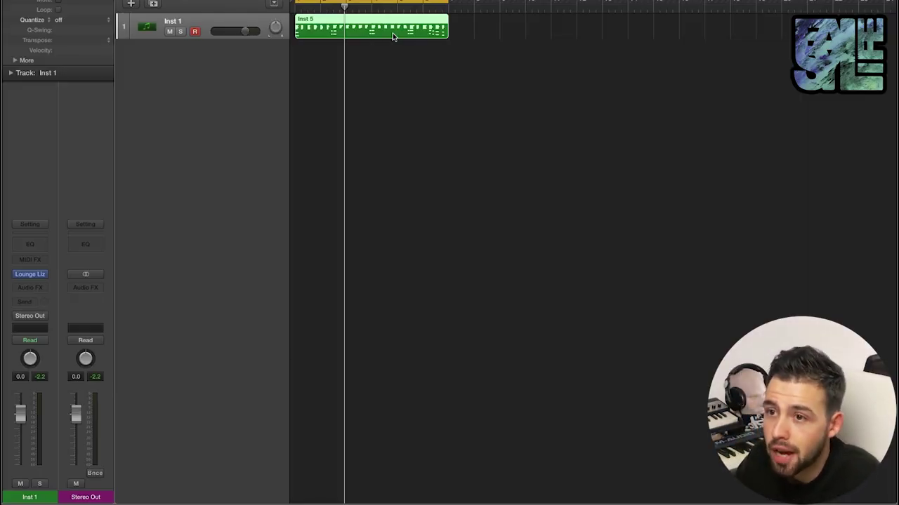
# Open the Inst 5 MIDI region on the Inst 1 track in the Piano Roll editor
pyautogui.click(366, 64)
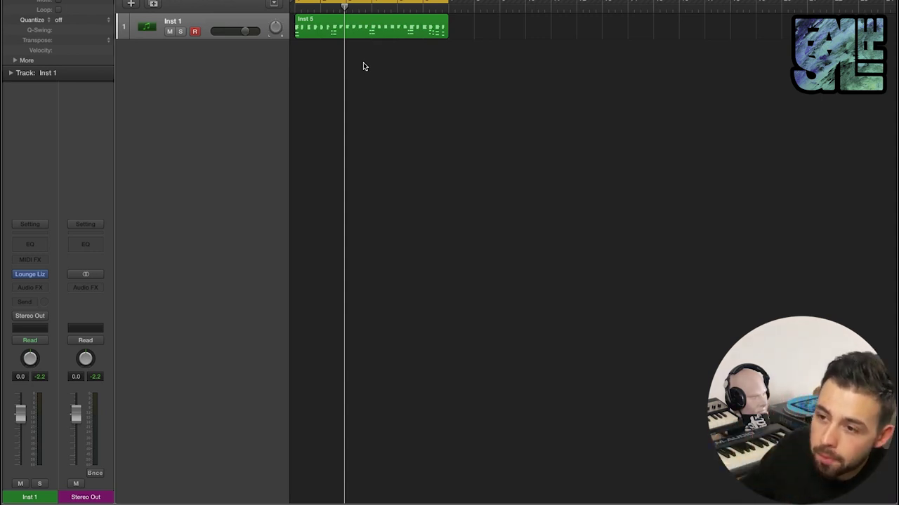
pyautogui.click(362, 26)
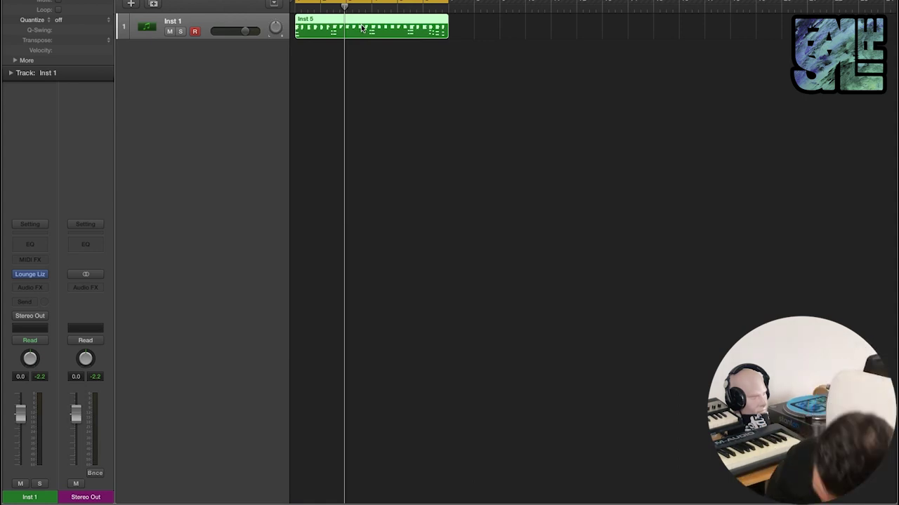
pyautogui.doubleClick(361, 28)
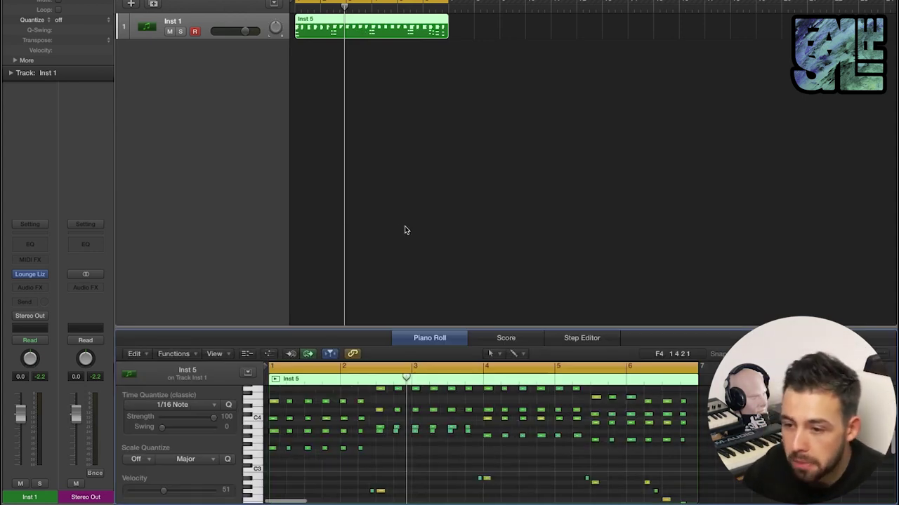
pyautogui.click(182, 355)
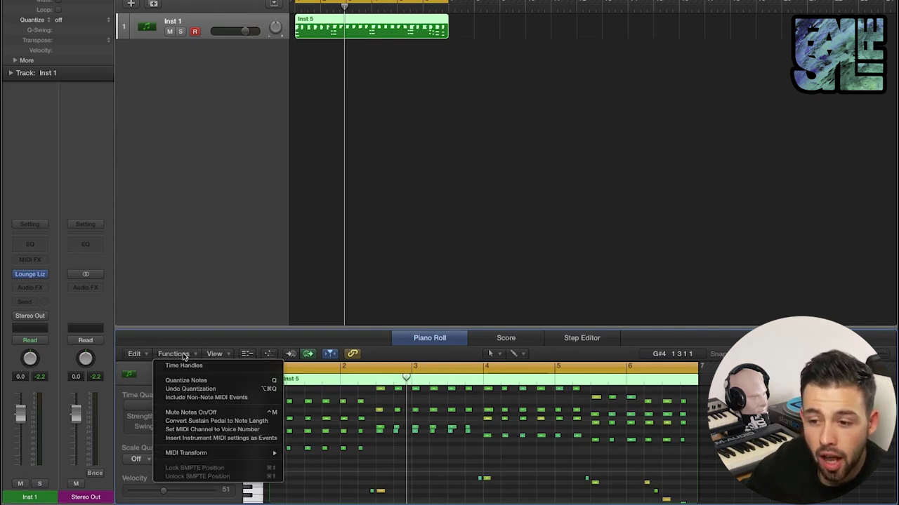
pyautogui.moveTo(223, 454)
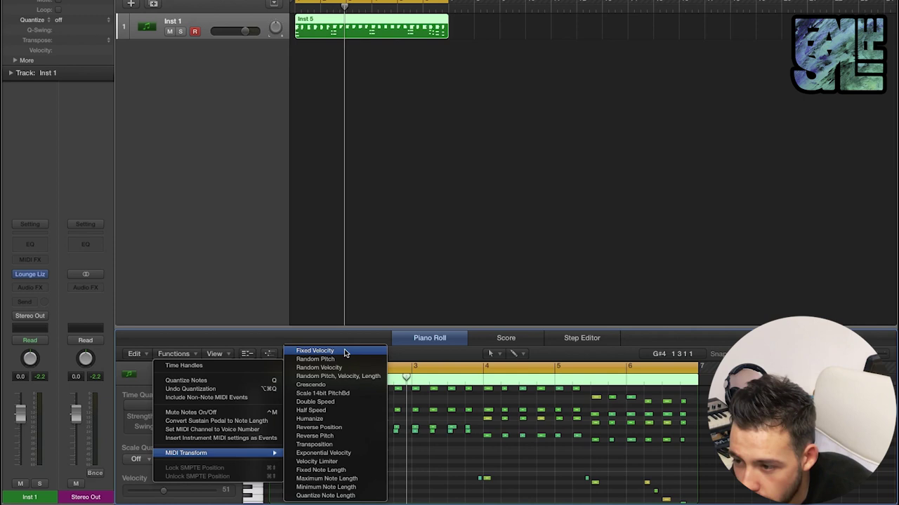
pyautogui.click(498, 427)
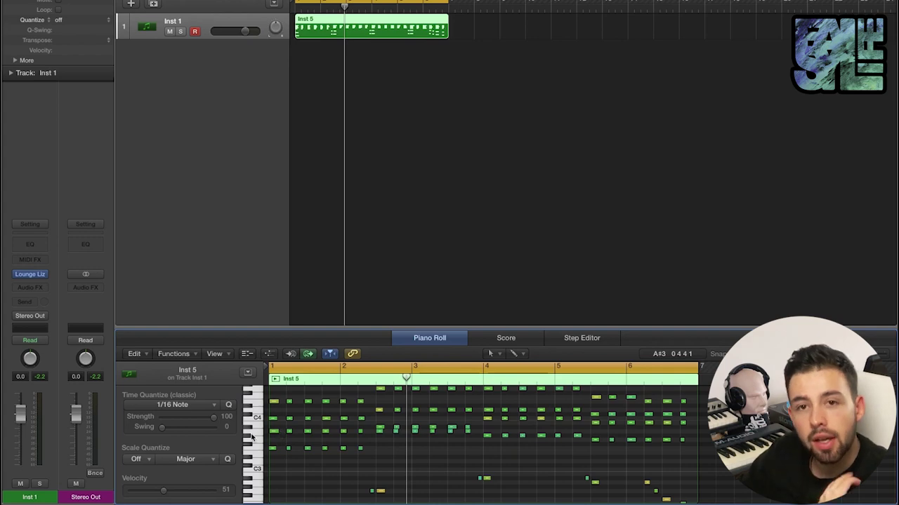
# Fix the velocity of all notes in the Inst 5 region to 100 with the Fixed Velocity MIDI transform
pyautogui.click(188, 355)
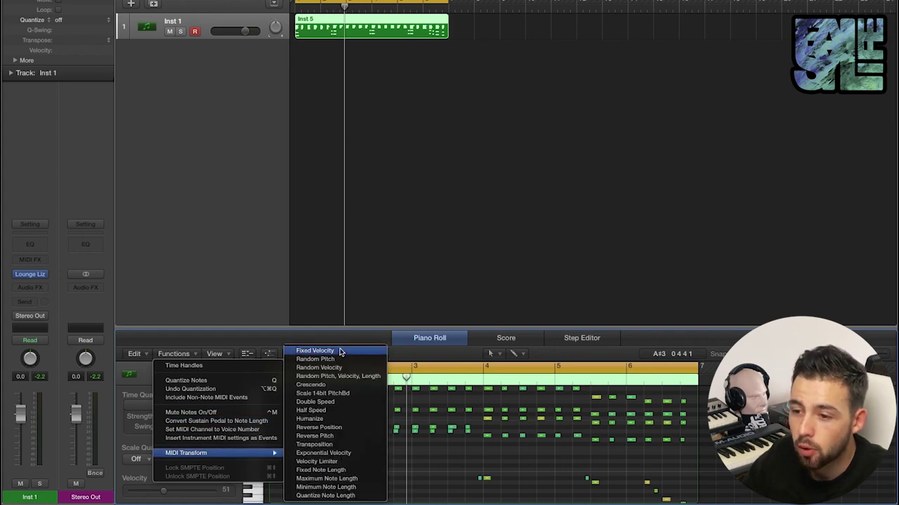
pyautogui.click(341, 350)
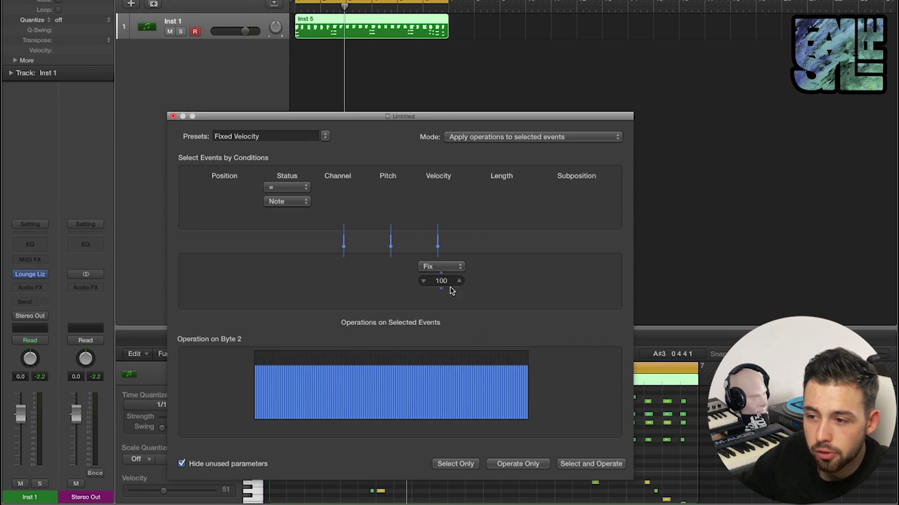
pyautogui.moveTo(442, 285); pyautogui.dragTo(441, 285)
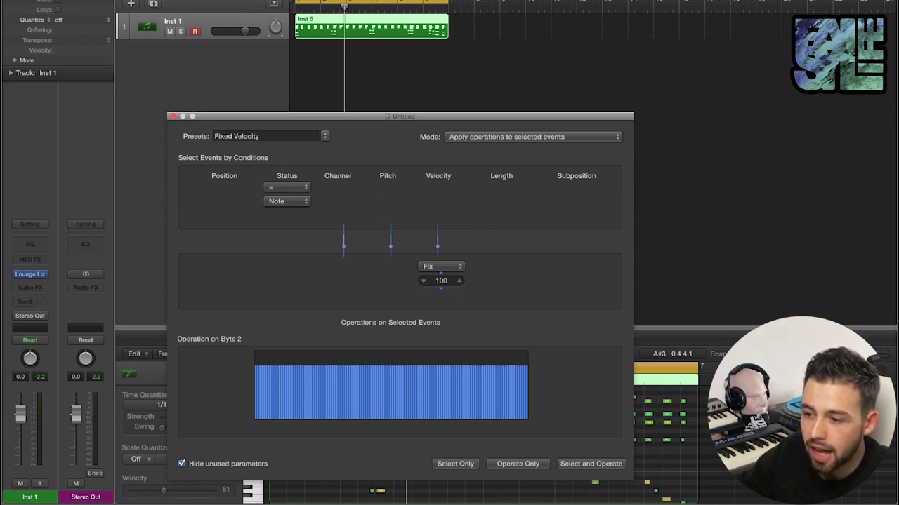
pyautogui.click(591, 463)
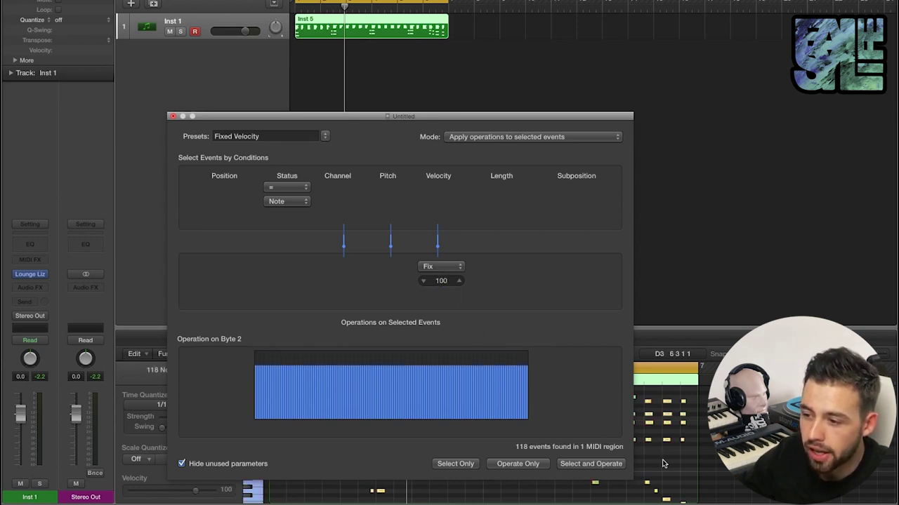
pyautogui.click(174, 116)
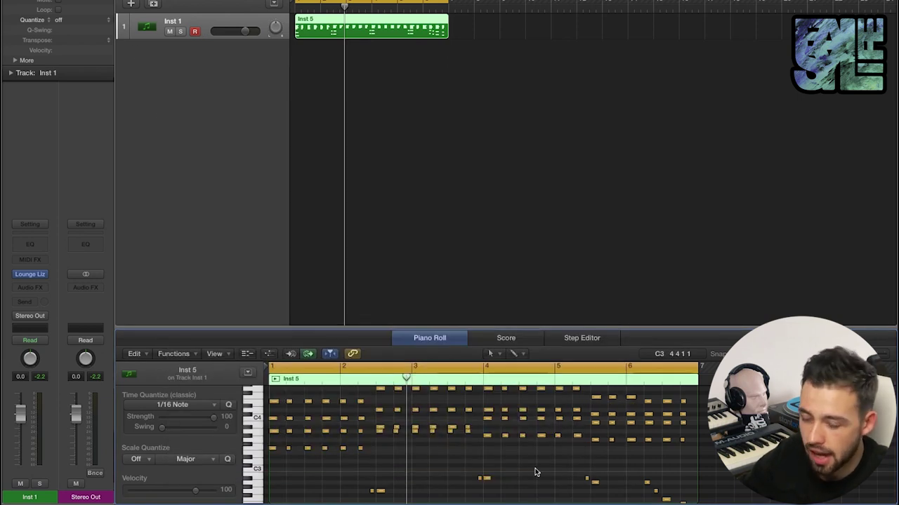
# Undo the fixed-velocity transform on the region's notes
pyautogui.scroll(3, 537, 448)
pyautogui.scroll(-3, 537, 448)
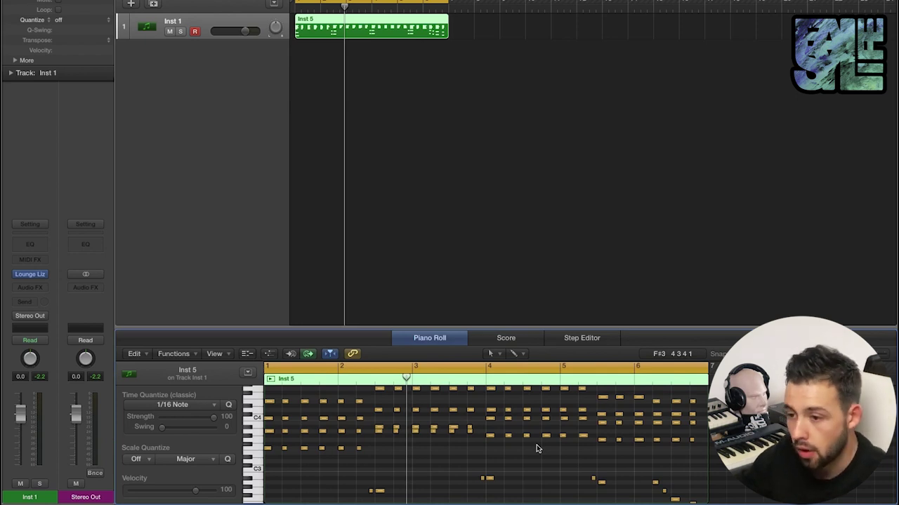
pyautogui.press('super+z')
pyautogui.hscroll(-1, 497, 427)
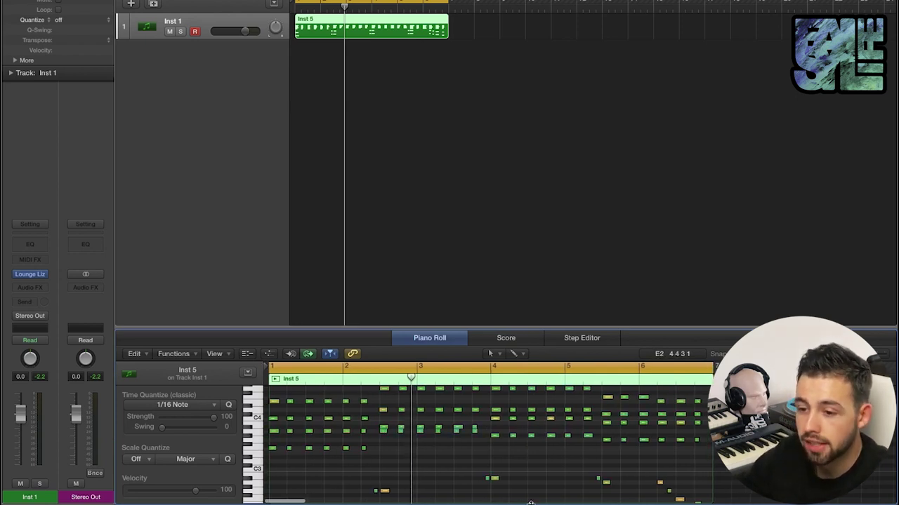
pyautogui.click(181, 354)
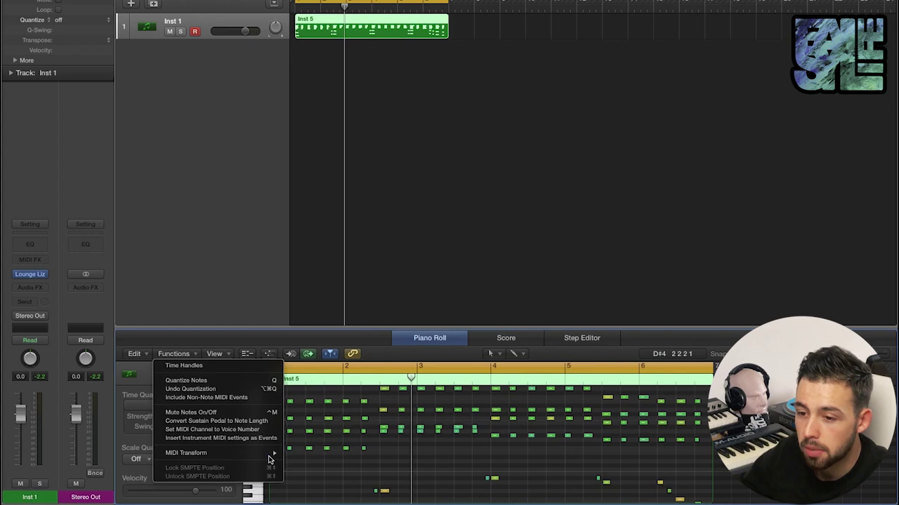
pyautogui.moveTo(270, 459)
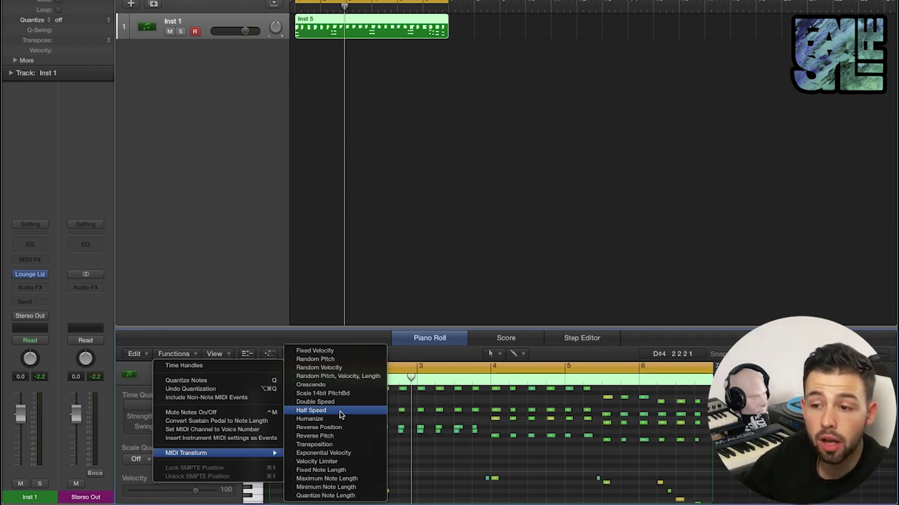
pyautogui.click(429, 454)
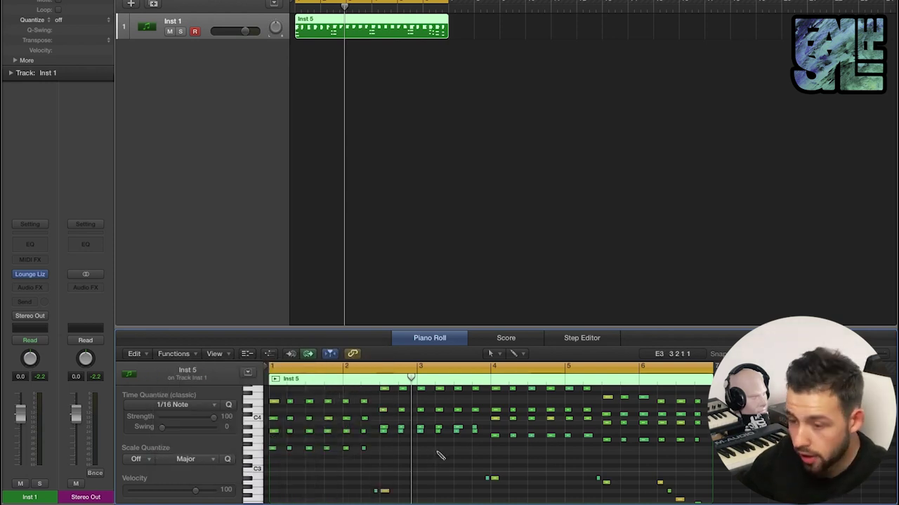
# Apply the Double Speed MIDI transform to all notes in the Inst 5 region, dividing position and length by 2
pyautogui.click(196, 356)
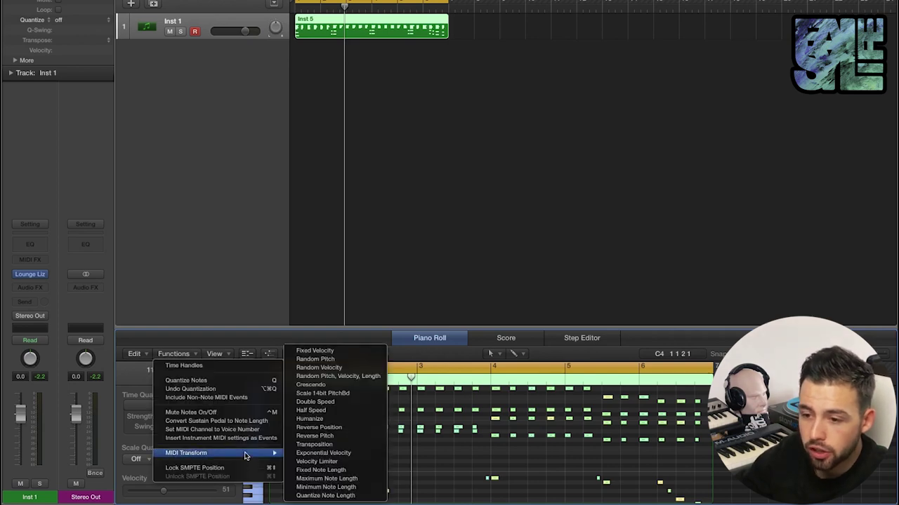
pyautogui.click(340, 402)
pyautogui.click(591, 370)
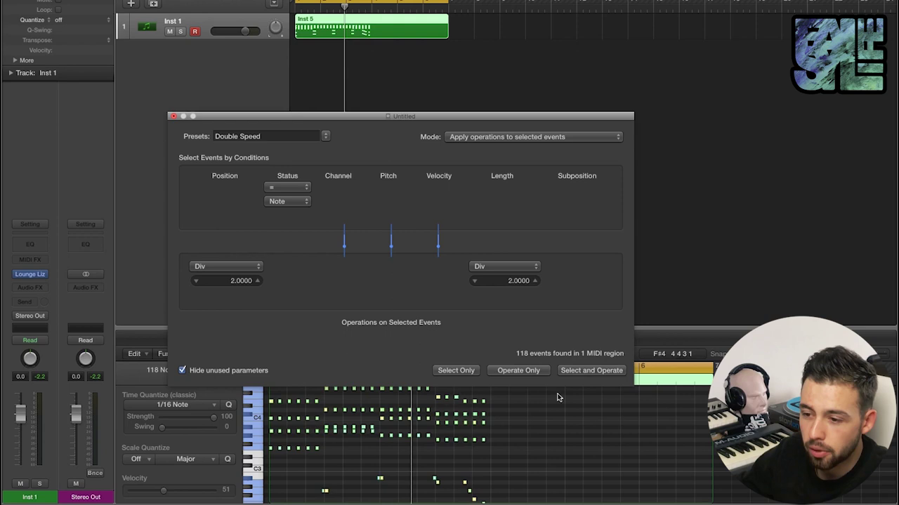
pyautogui.click(371, 441)
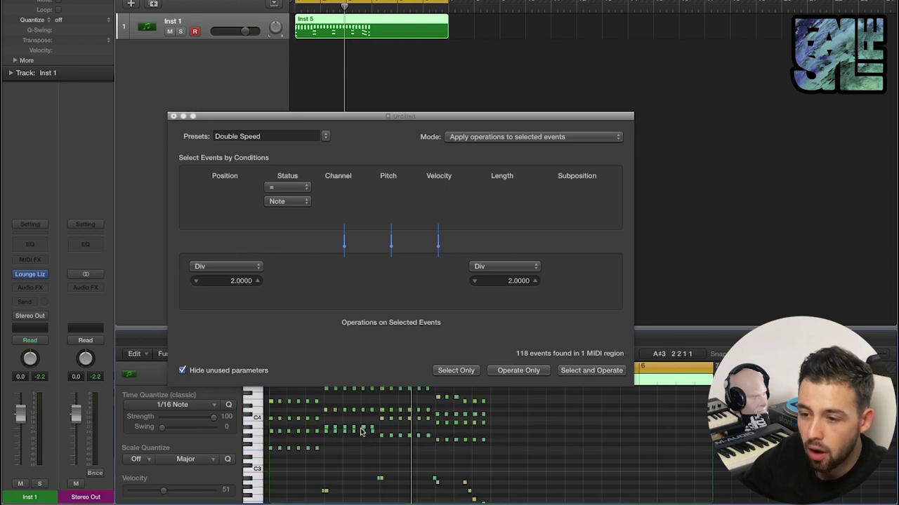
pyautogui.click(173, 116)
# Play the region from the start, undo the Double Speed transform during playback, and stop
pyautogui.press('Return')
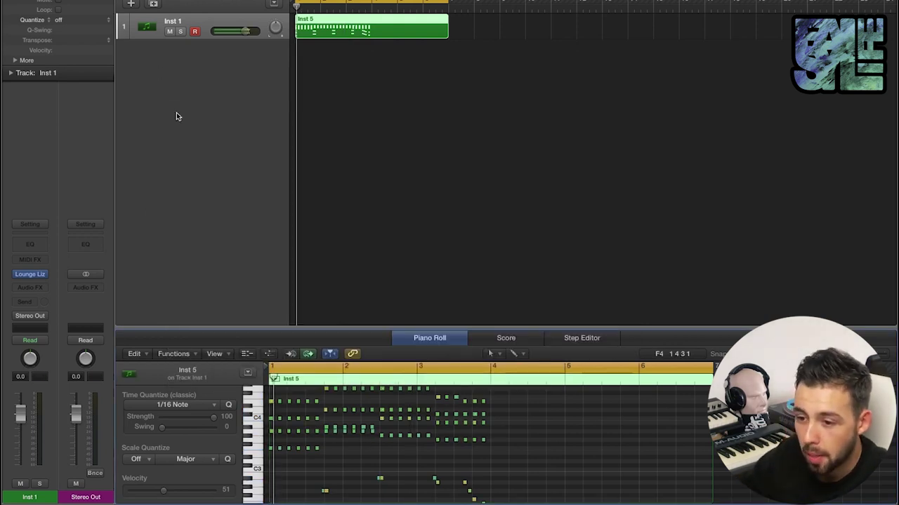
pyautogui.press('space')
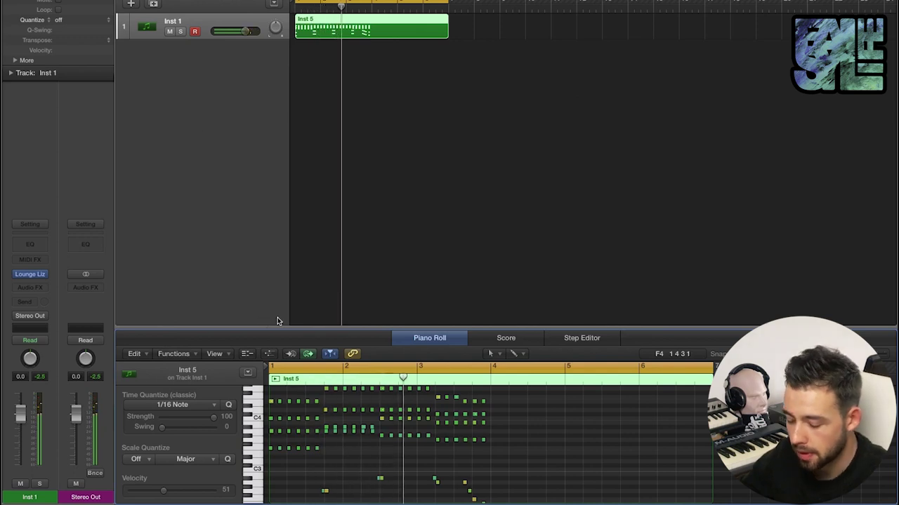
pyautogui.press('super+z')
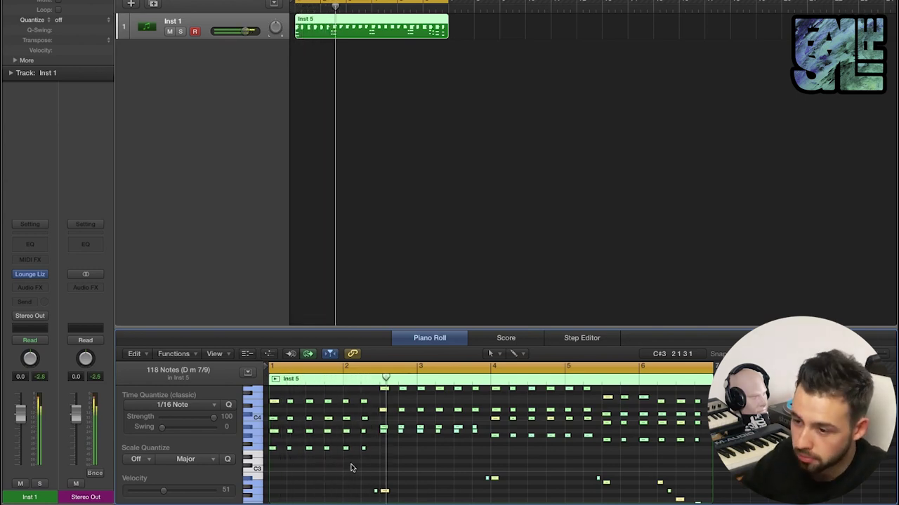
pyautogui.press('space')
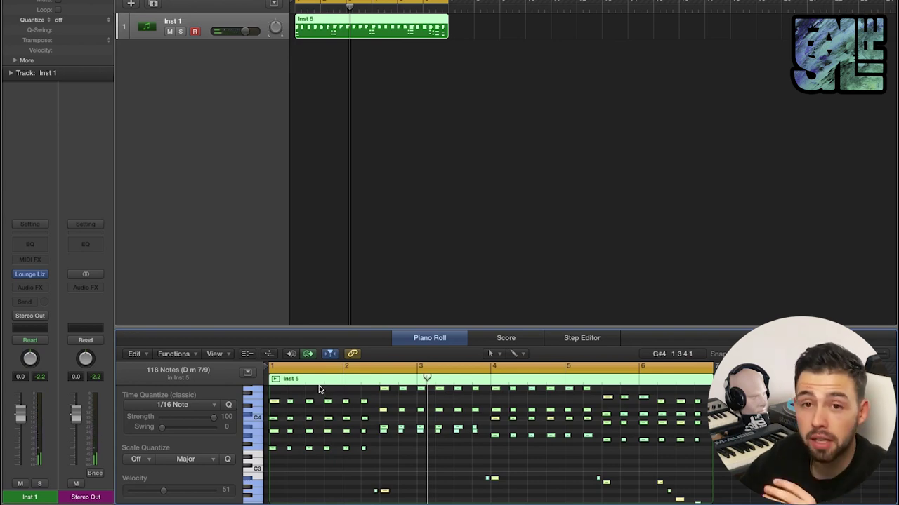
# Humanize all notes in the region with random ranges of 23 ticks for position, 24 for velocity and 25 ticks for length
pyautogui.click(313, 453)
pyautogui.click(173, 353)
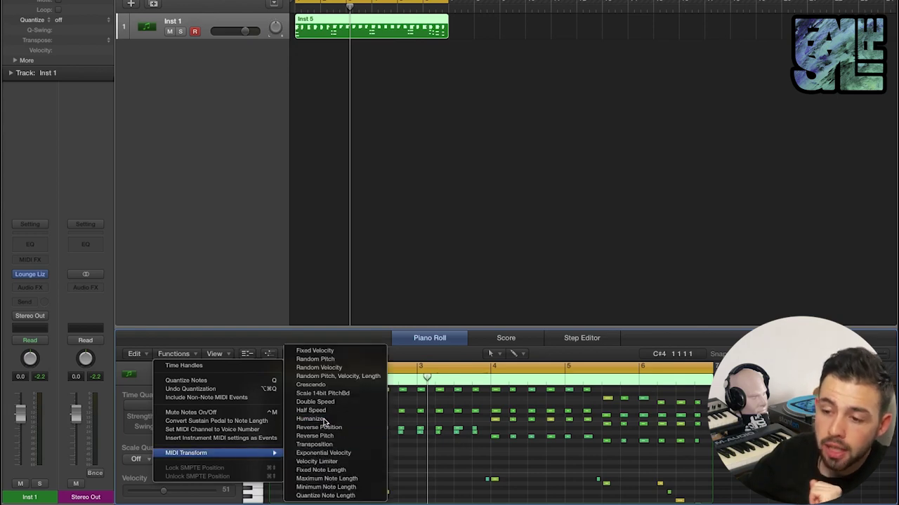
pyautogui.click(324, 416)
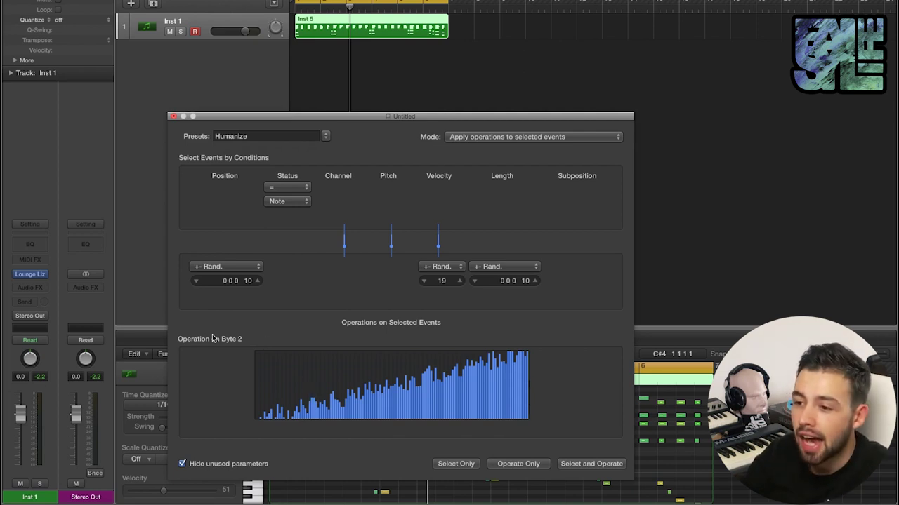
pyautogui.moveTo(443, 282)
pyautogui.mouseDown()
pyautogui.moveTo(440, 271)
pyautogui.moveTo(441, 279)
pyautogui.mouseUp()
pyautogui.click(460, 280)
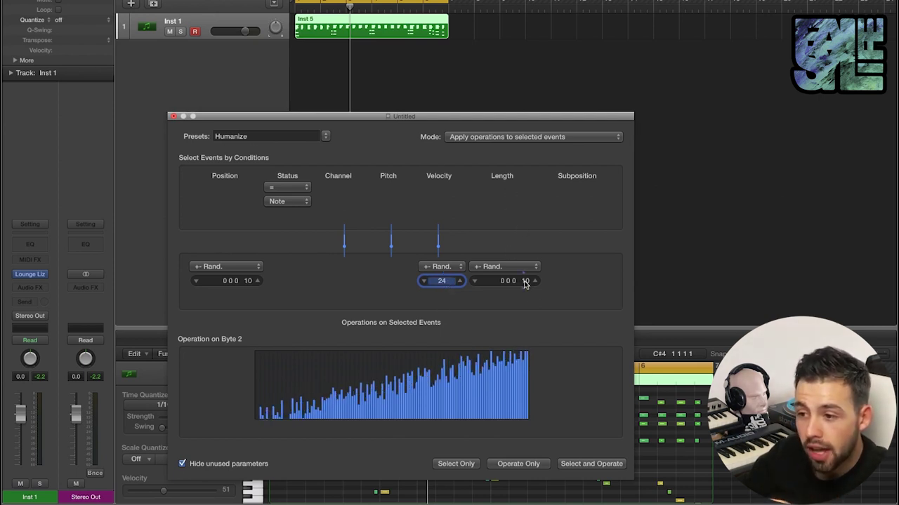
pyautogui.moveTo(525, 284); pyautogui.dragTo(524, 272)
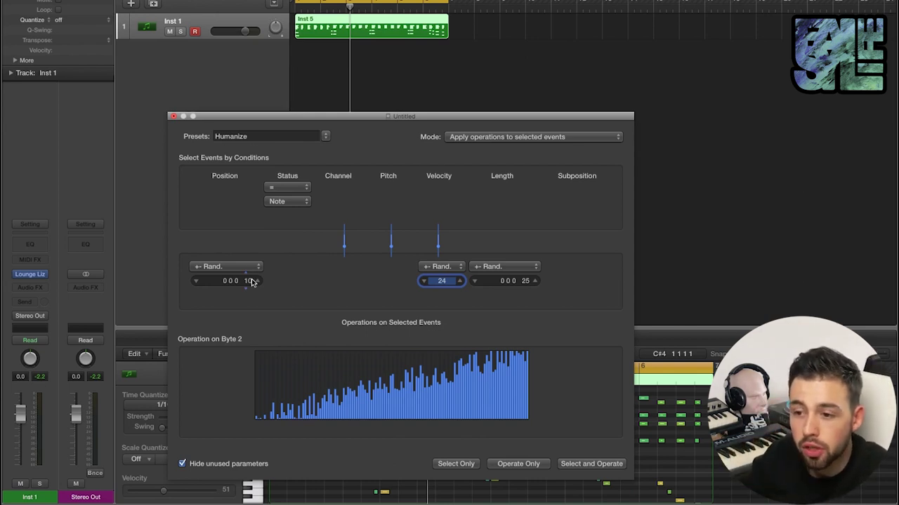
pyautogui.moveTo(251, 283); pyautogui.dragTo(252, 274)
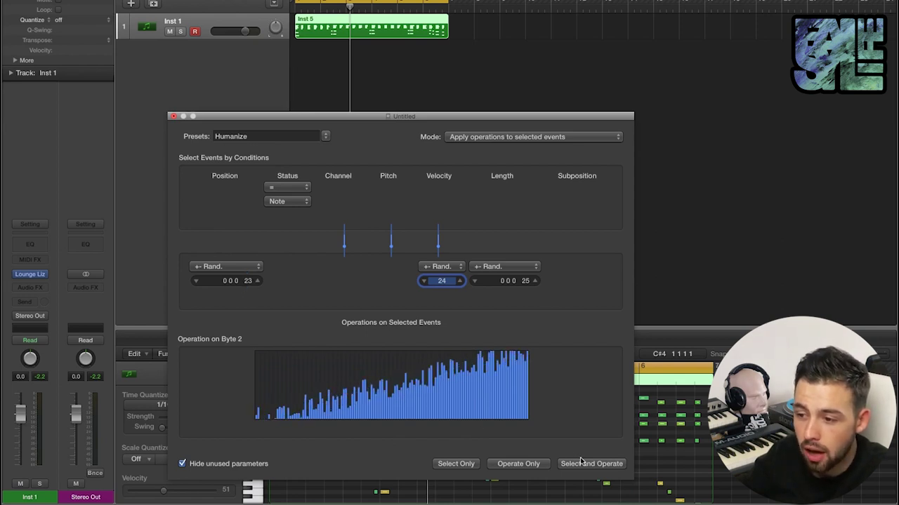
pyautogui.click(586, 464)
pyautogui.click(653, 460)
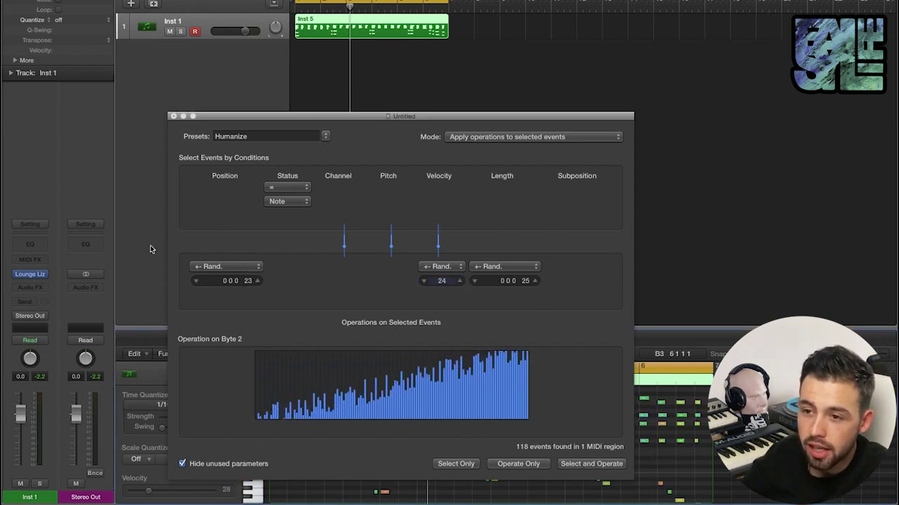
pyautogui.click(178, 118)
pyautogui.click(174, 116)
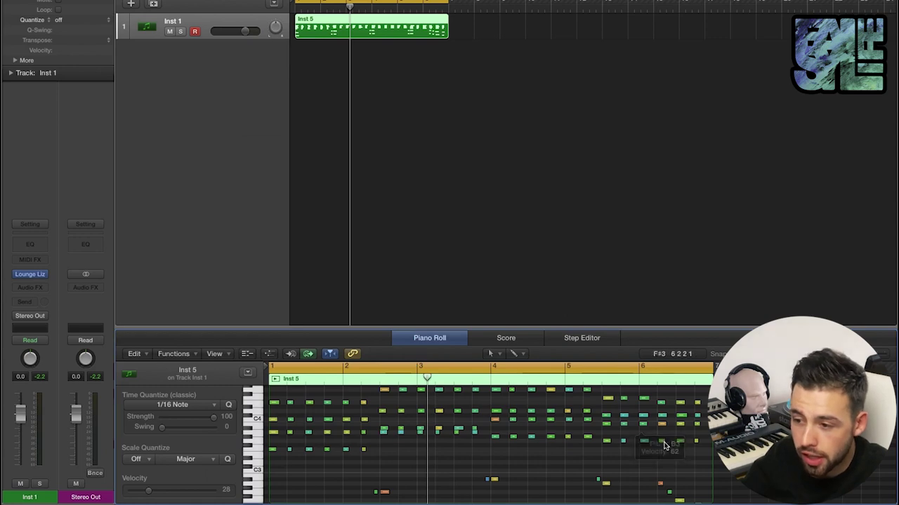
# Inspect the humanized notes up close and undo the Humanize transform
pyautogui.scroll(2, 589, 450)
pyautogui.scroll(-4, 551, 432)
pyautogui.scroll(3, 551, 433)
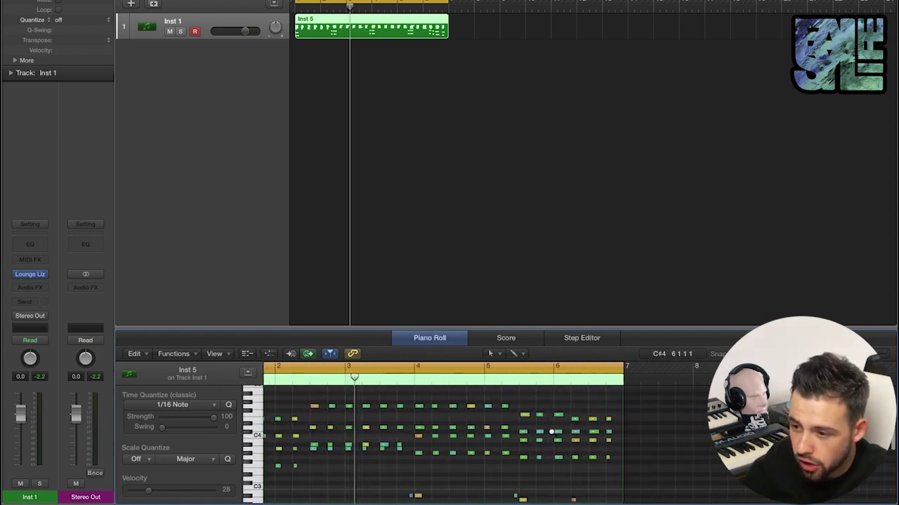
pyautogui.scroll(4, 551, 432)
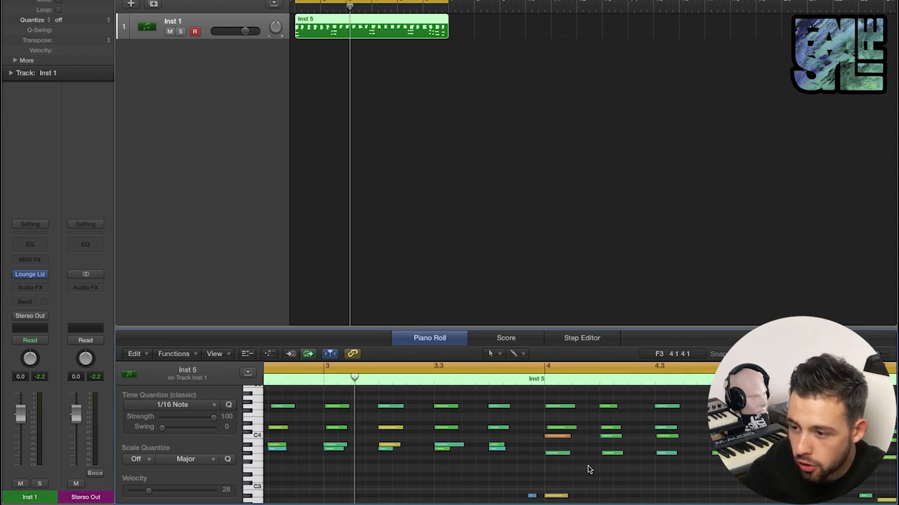
pyautogui.press('super+z')
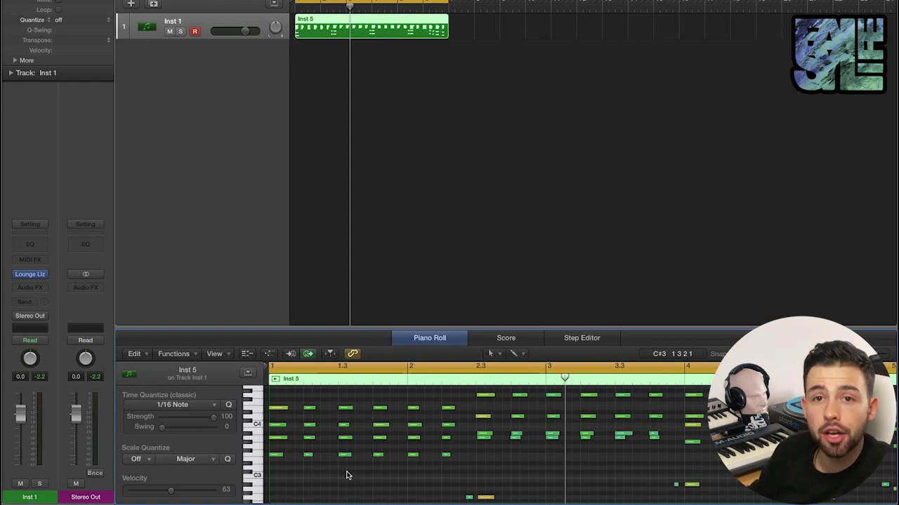
pyautogui.click(173, 353)
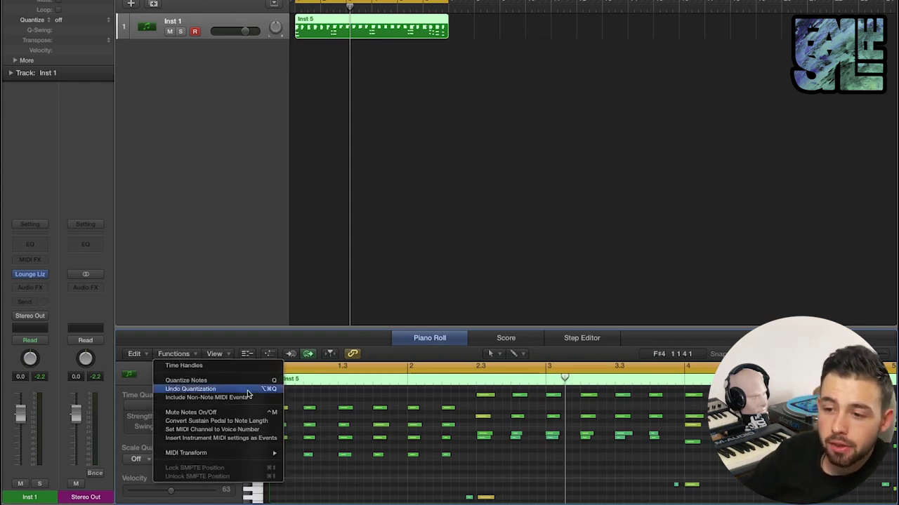
pyautogui.moveTo(272, 455)
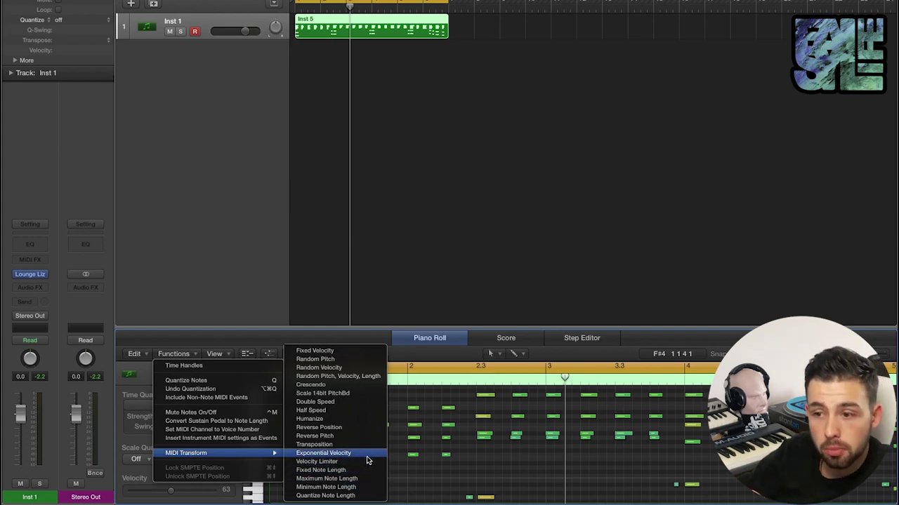
pyautogui.click(425, 478)
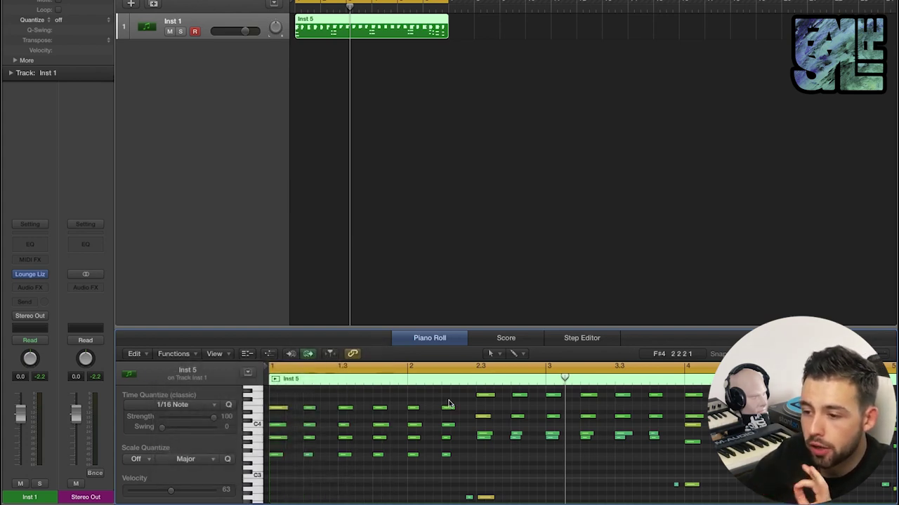
# Select the first group of repeated chord notes, from bar 1 into bar 2, and give them all an equal length of 0 0 2 0
pyautogui.moveTo(449, 403); pyautogui.dragTo(277, 478)
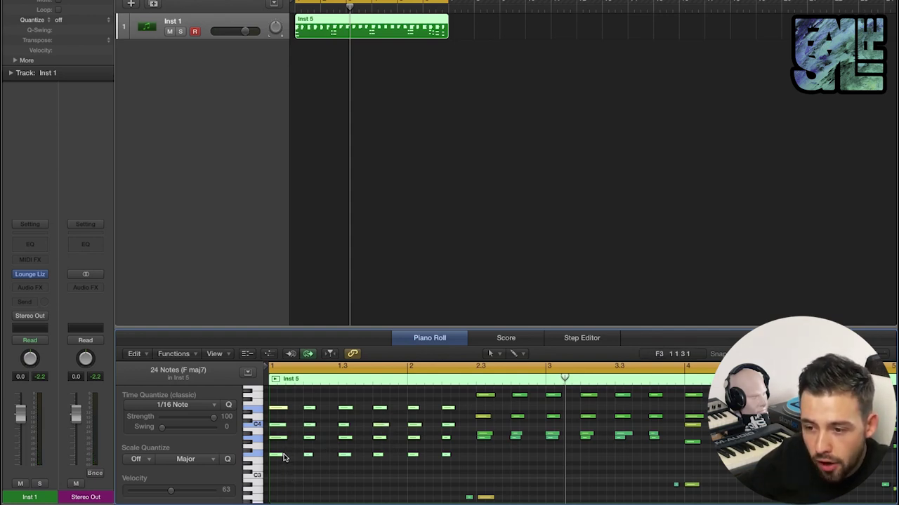
pyautogui.moveTo(283, 455)
pyautogui.mouseDown()
pyautogui.moveTo(305, 456)
pyautogui.moveTo(284, 461)
pyautogui.mouseUp()
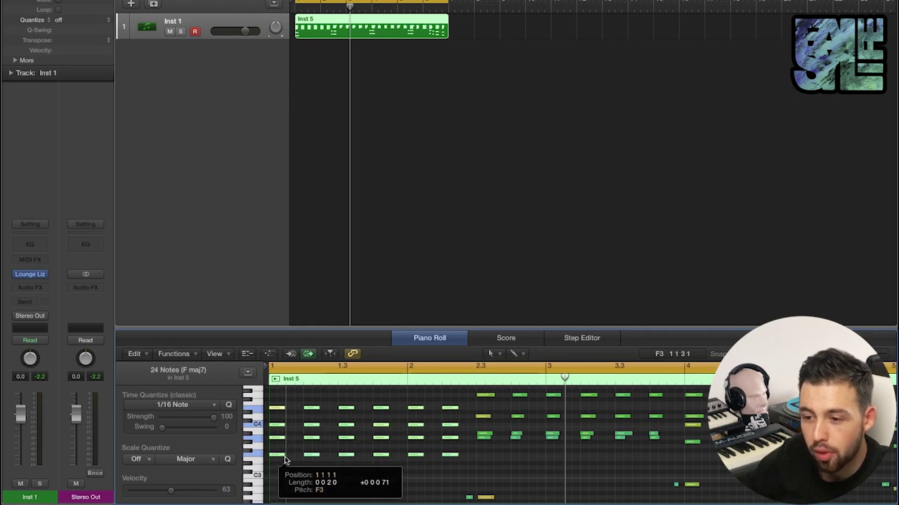
pyautogui.click(300, 464)
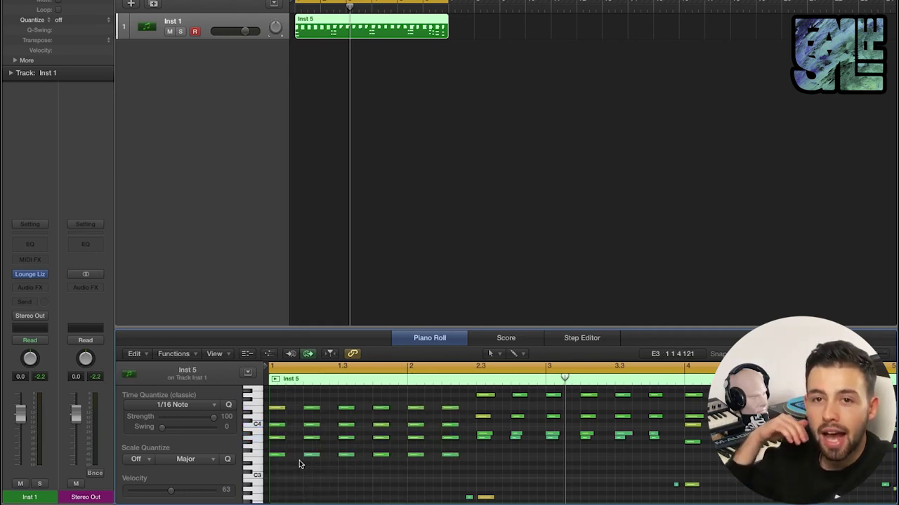